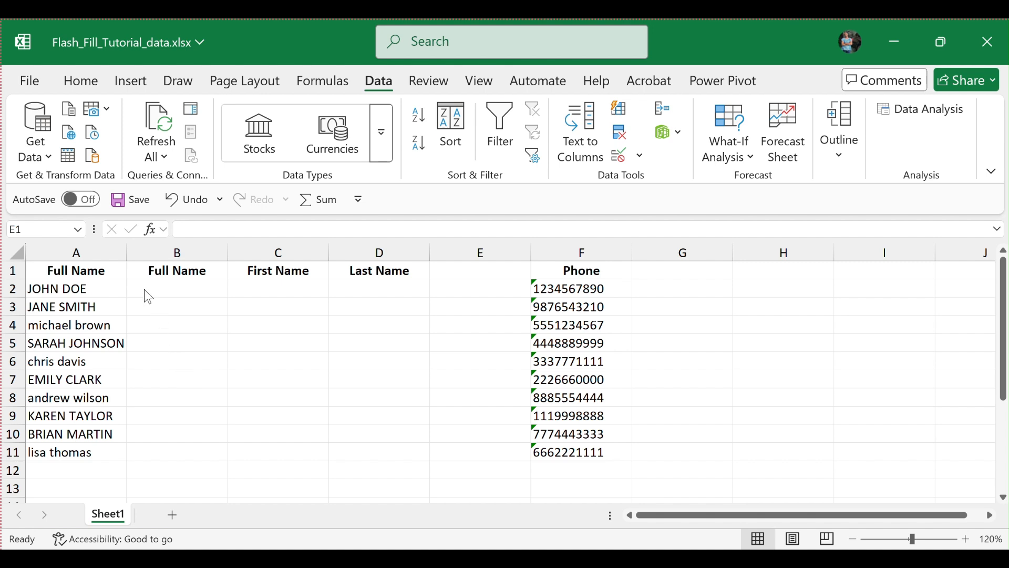
Enter the first person's full name in proper case in B2 and Flash Fill the rest of column B.
key(ctrl+space)
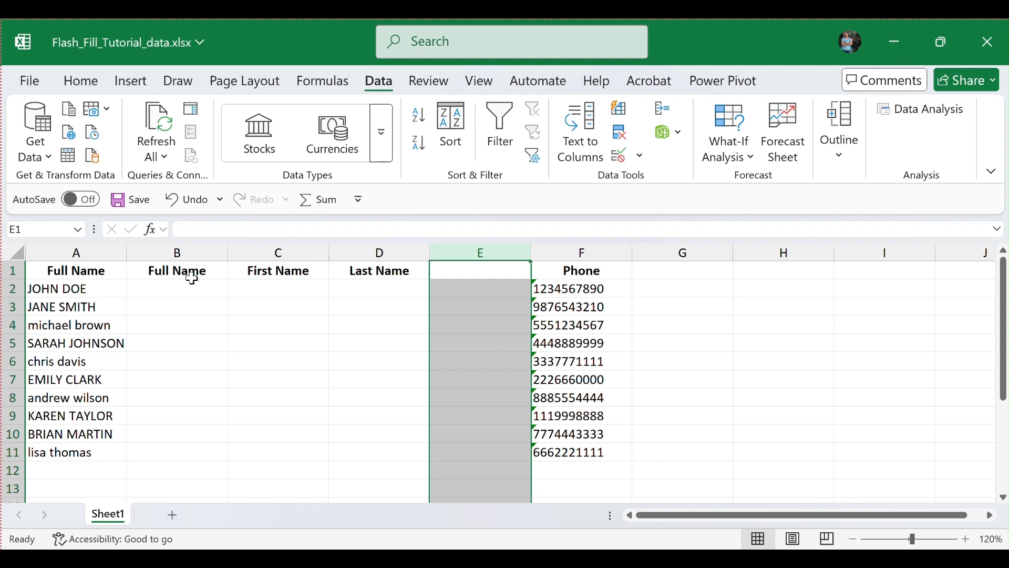
click(155, 289)
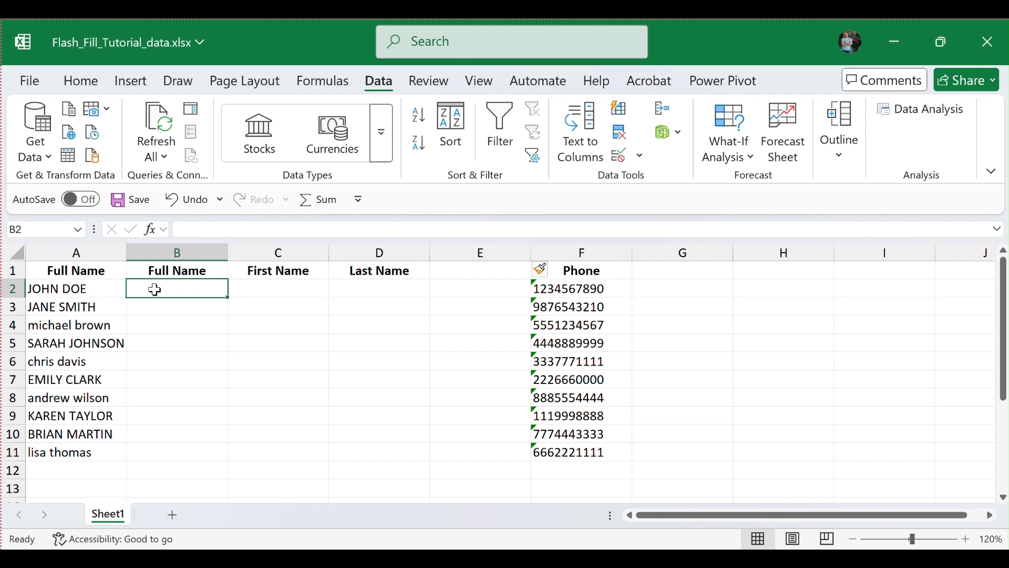
text(Jo)
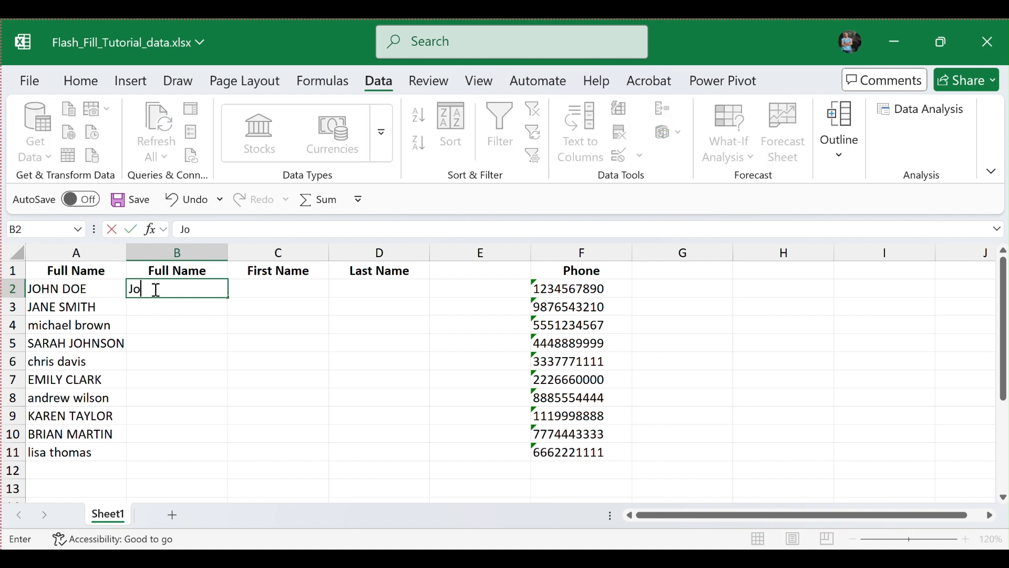
text(hn Doe)
key(Return)
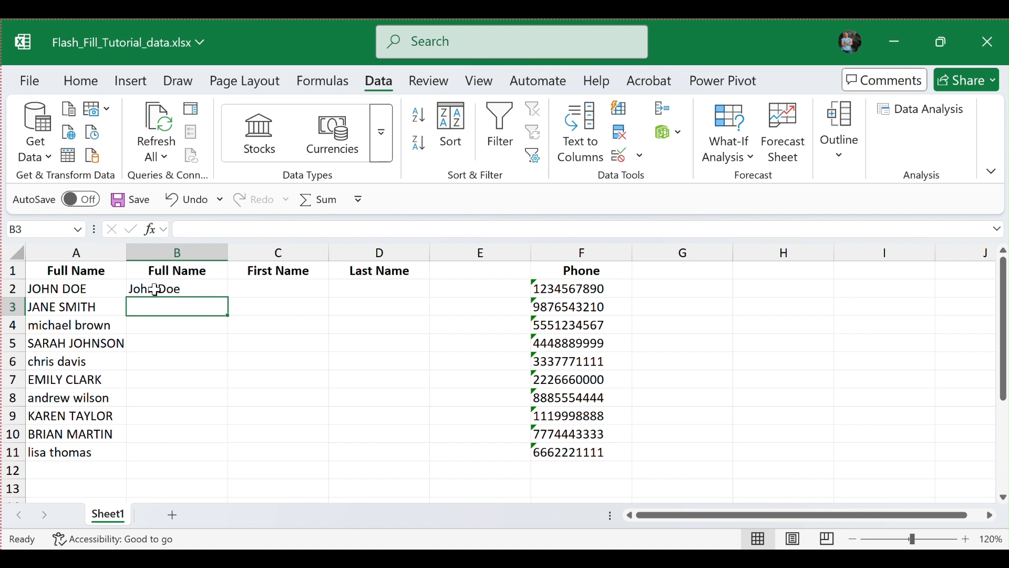
key(ctrl+e)
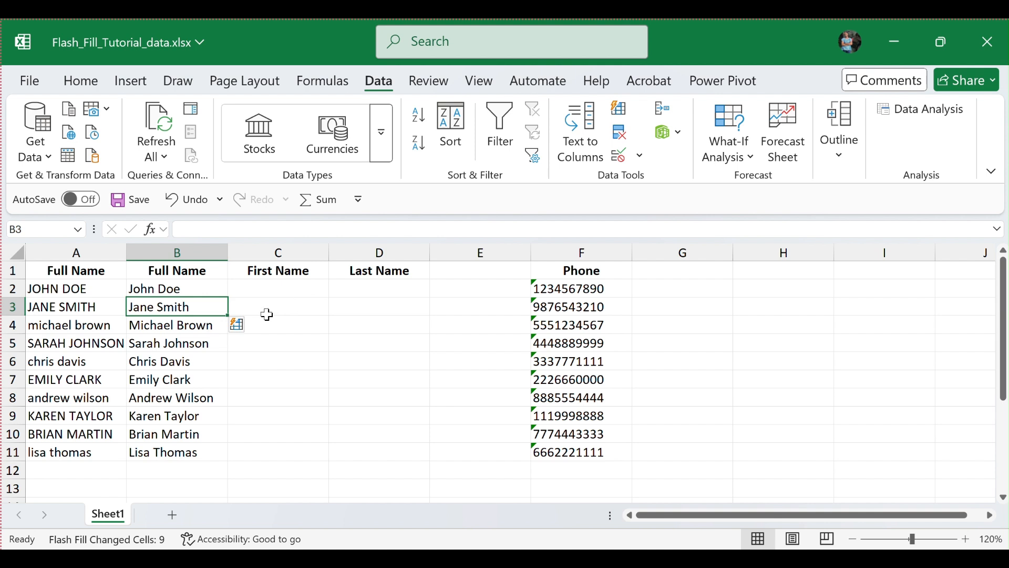
Enter the first person's first name in C2 and Flash Fill the rest of the First Name column.
click(277, 289)
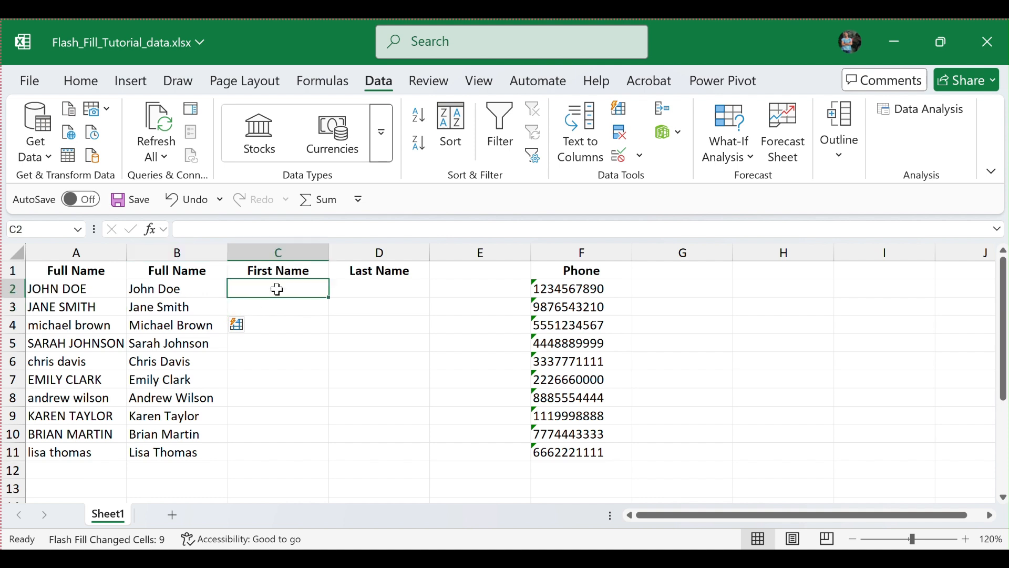
text(Jo)
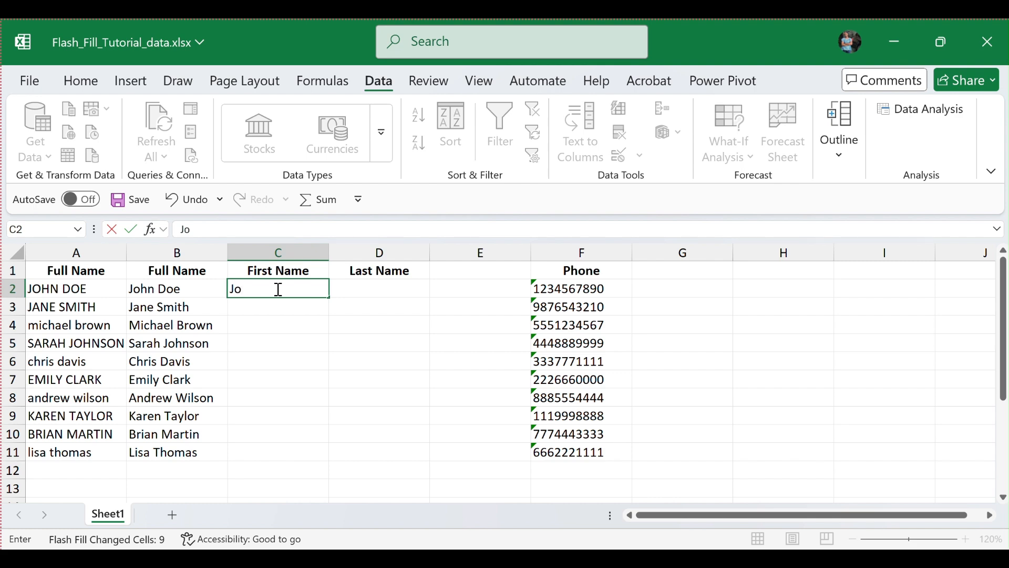
text(hn)
key(Return)
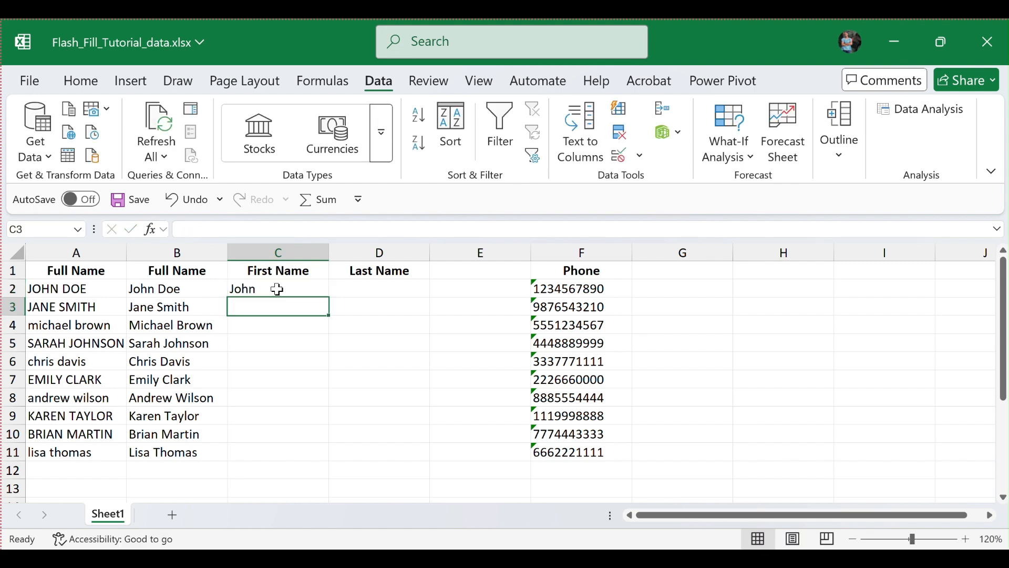
key(ctrl+e)
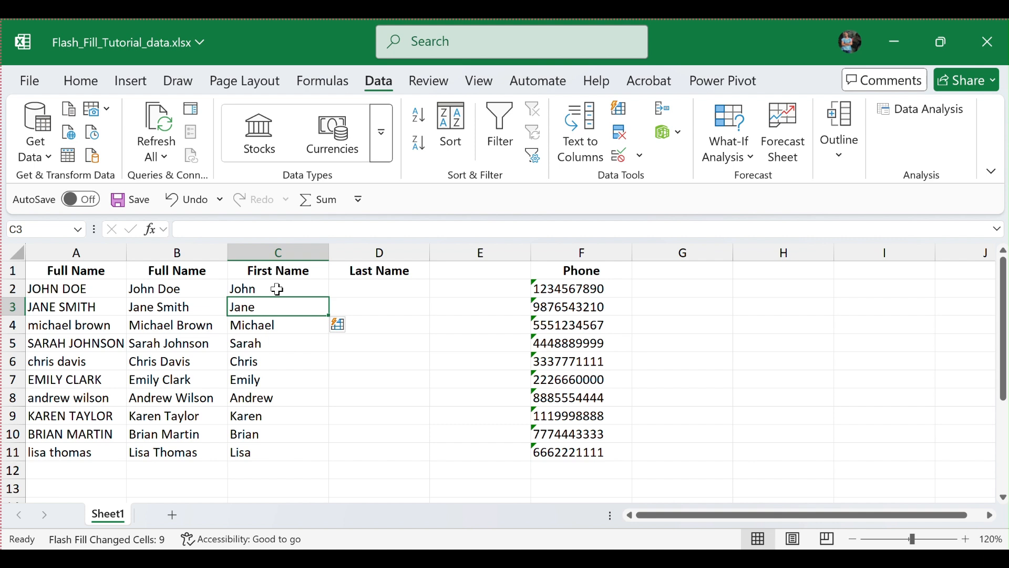
Enter the first person's last name in D2 and Flash Fill the rest of the Last Name column.
key(Right)
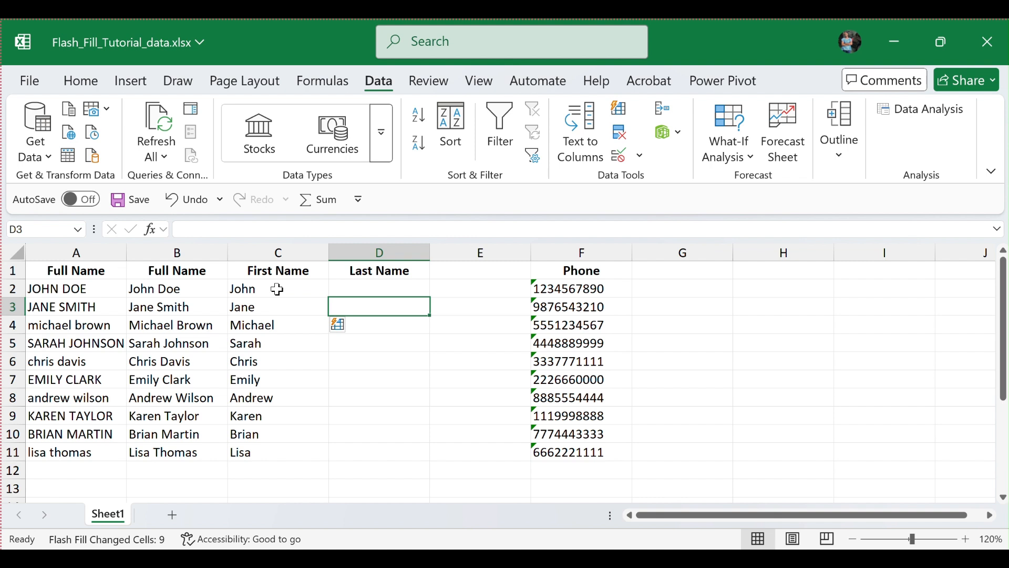
key(Up)
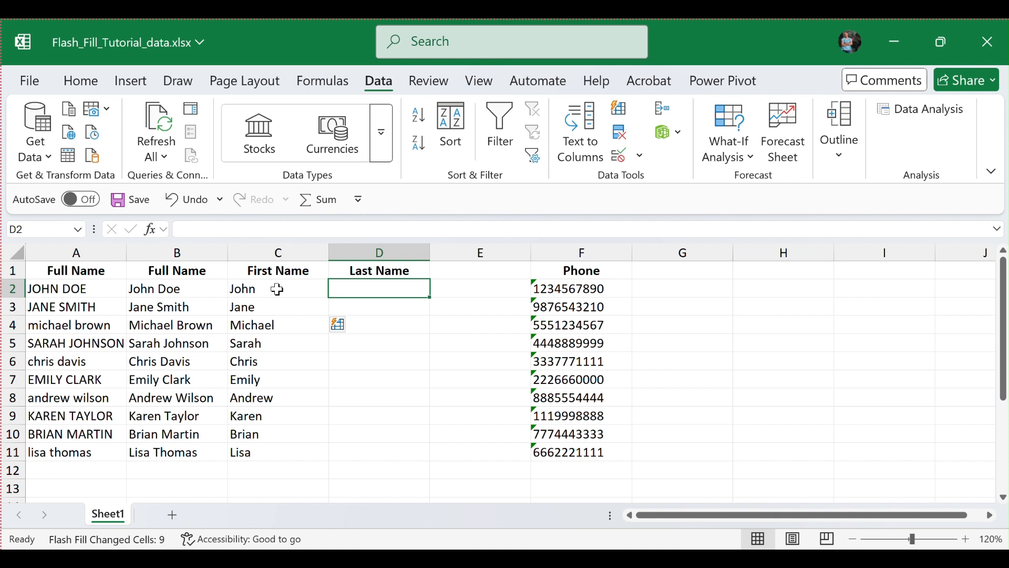
text(D)
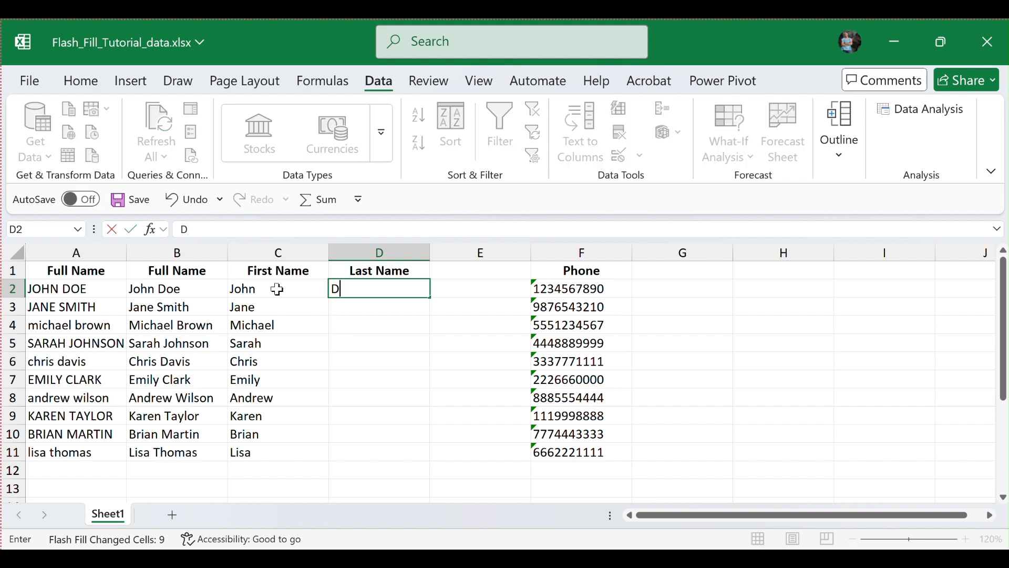
text(oe)
key(Return)
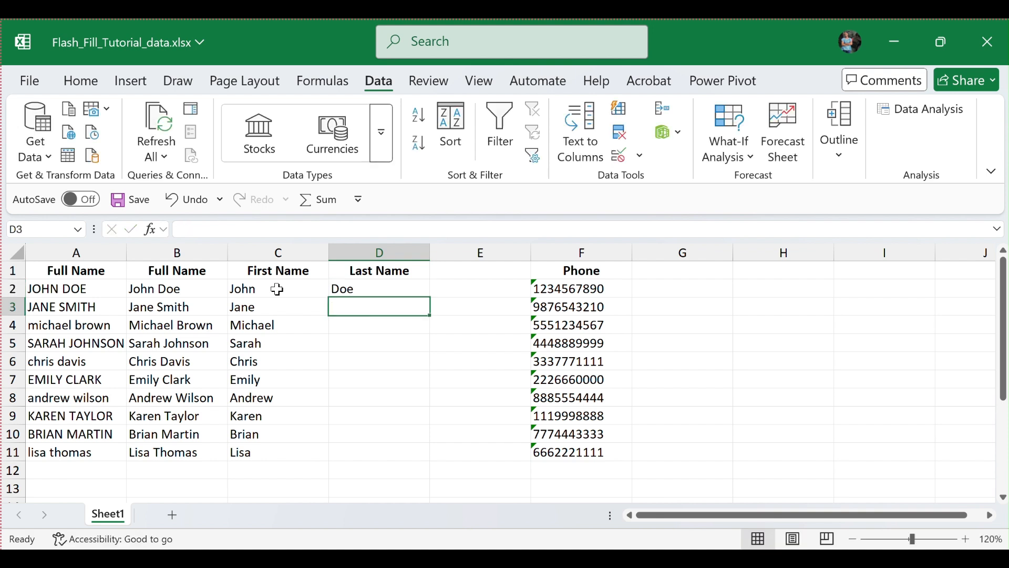
key(ctrl+e)
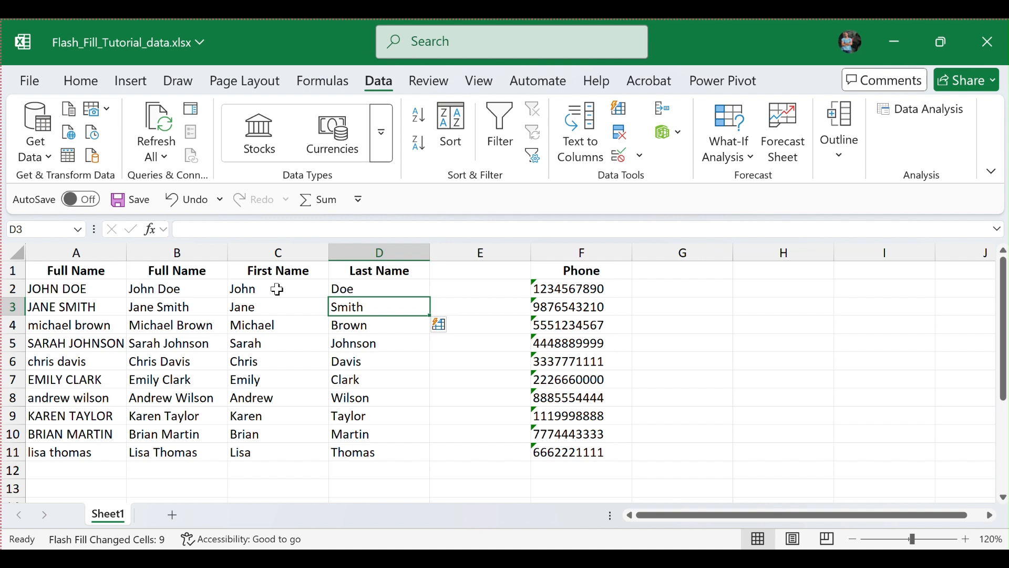
Enter the first person's combined first and last name in E2 and Flash Fill the rest of column E.
key(Up)
key(Right)
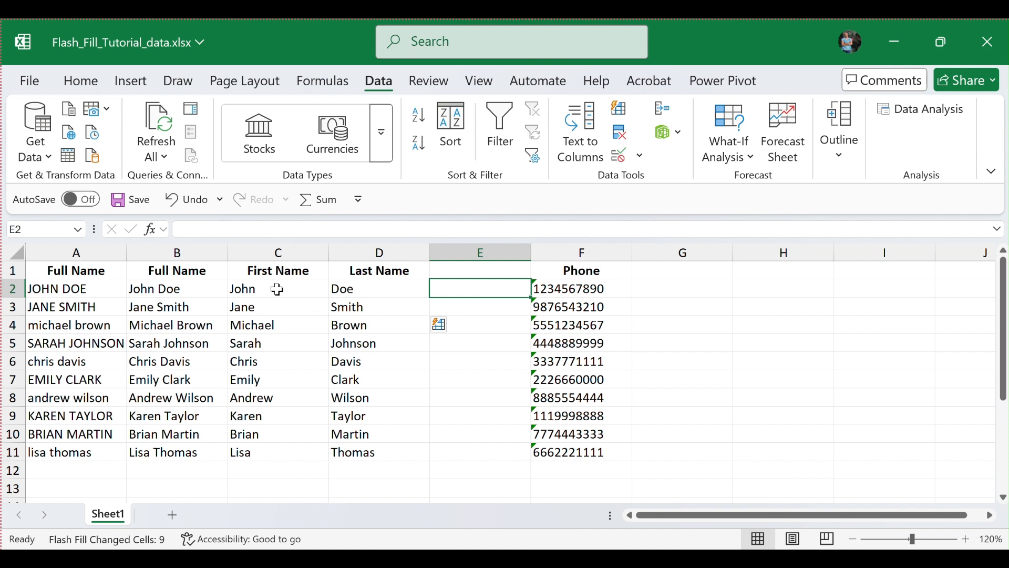
text(j)
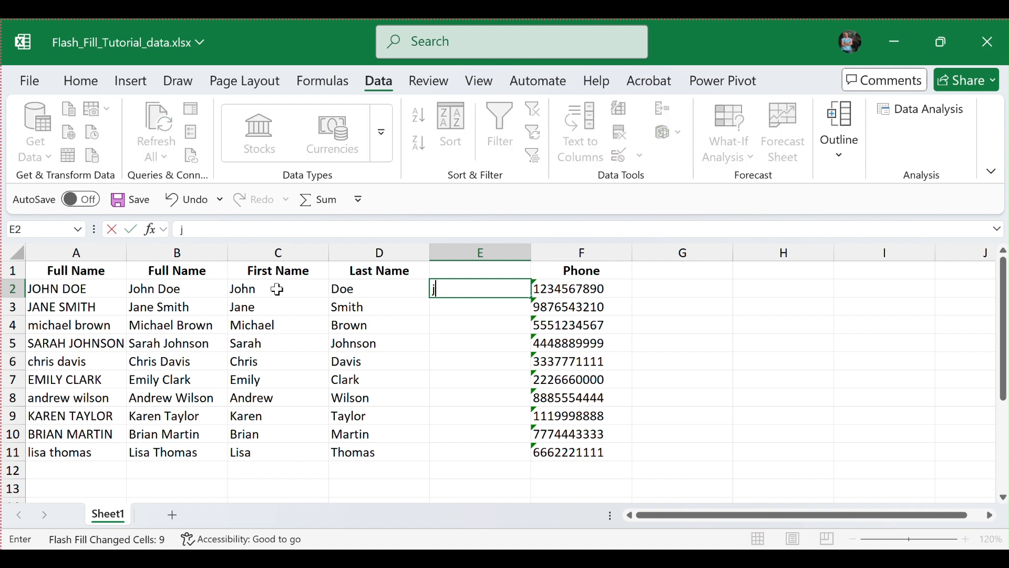
text(ohn)
key(BackSpace)
key(BackSpace)
key(BackSpace)
key(BackSpace)
text(John Doe)
key(Return)
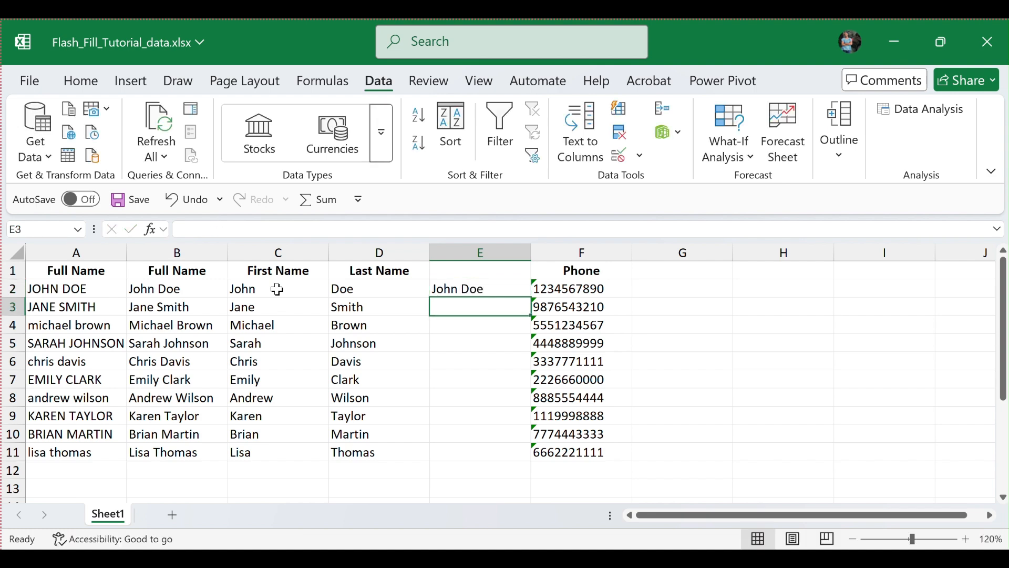
key(ctrl+e)
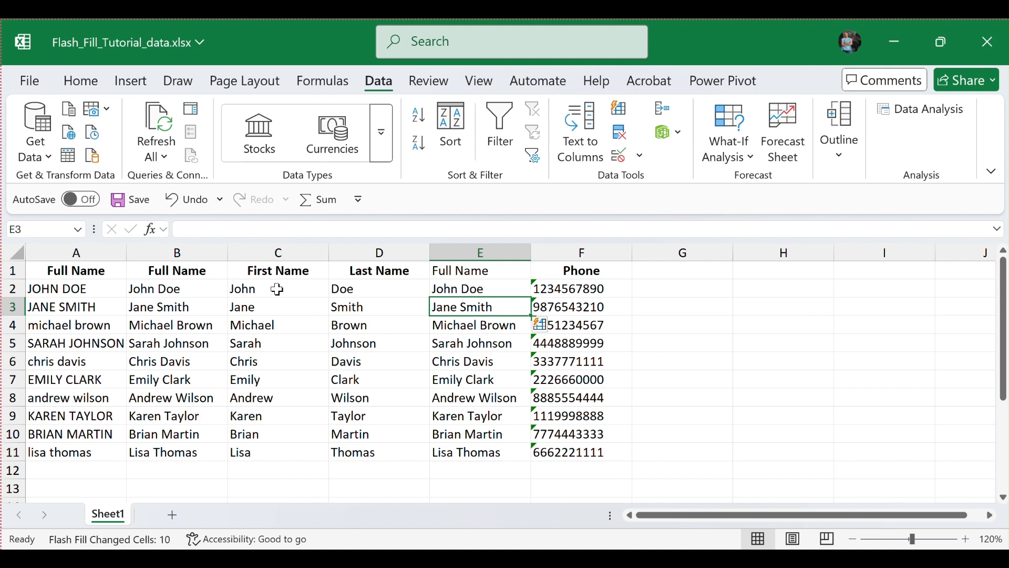
Enter the first phone number in G2 in the format (###)###-#### and Flash Fill the rest of column G.
key(Right)
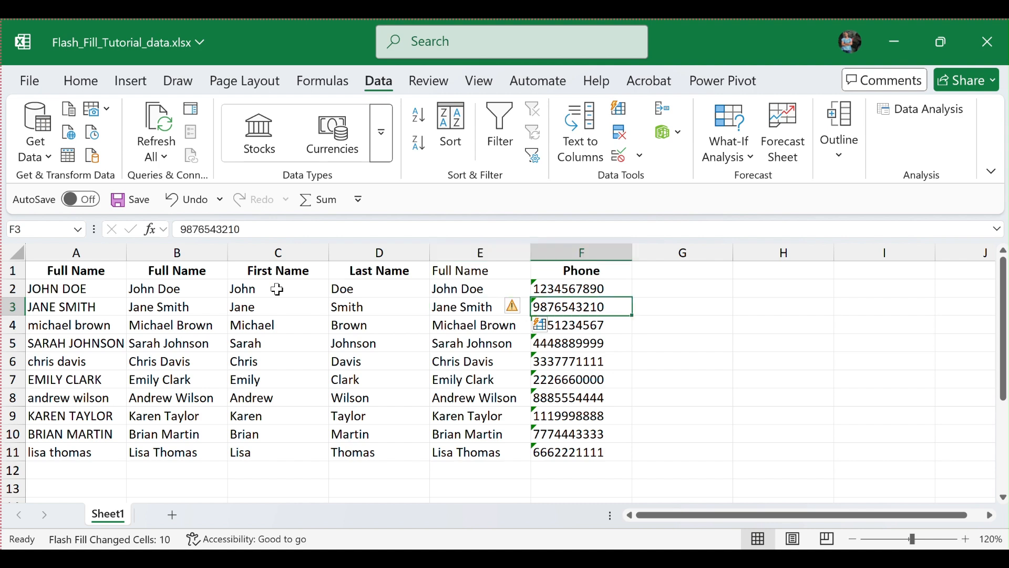
key(Up)
key(Right)
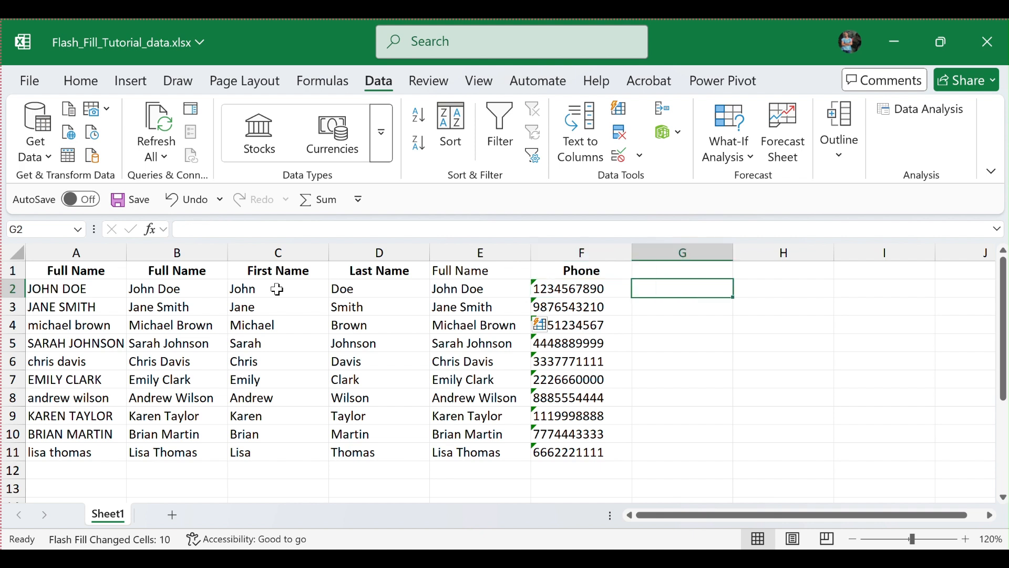
text(()
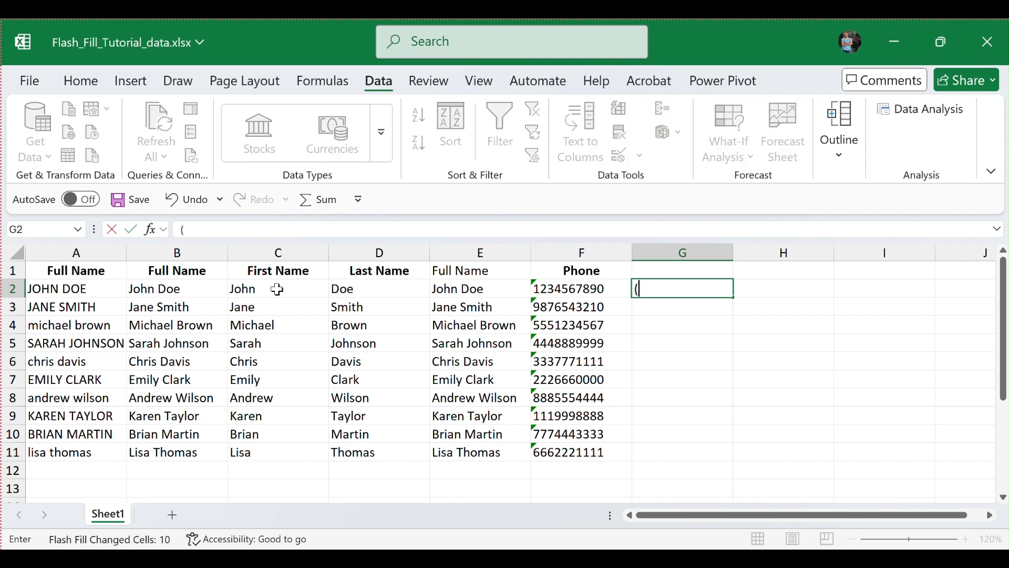
text(123))
text(456)
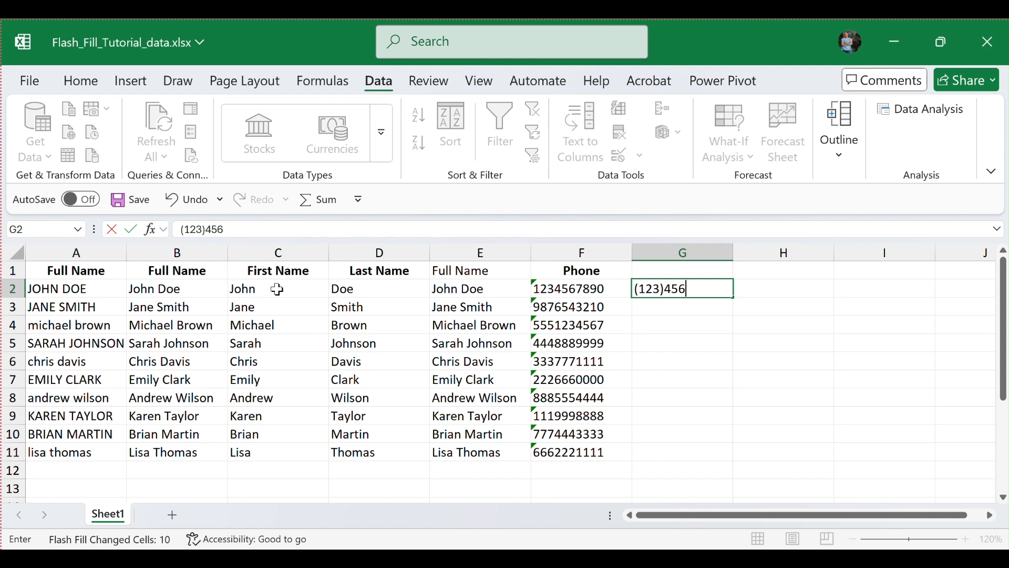
text(-7890)
key(Return)
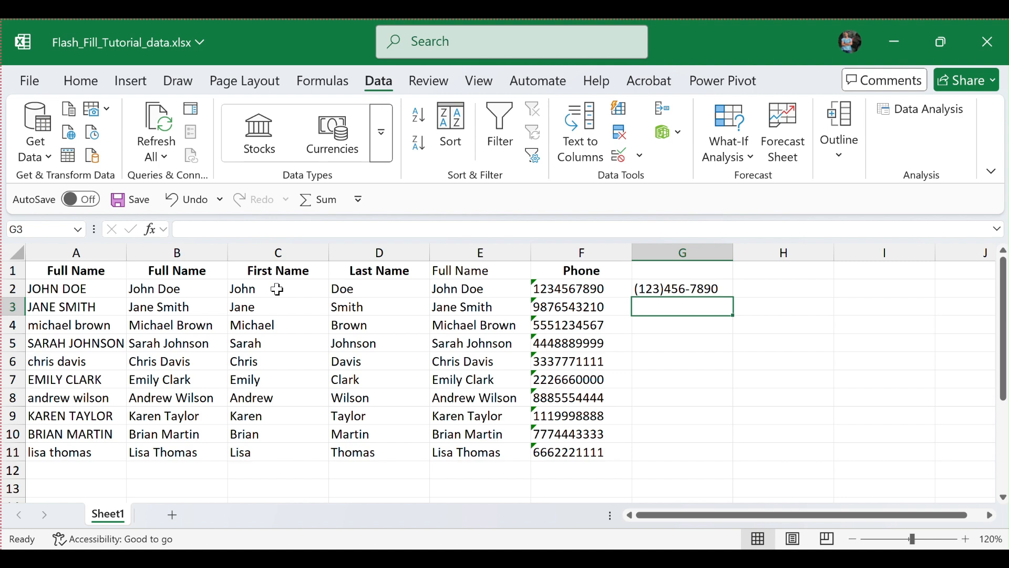
key(ctrl+e)
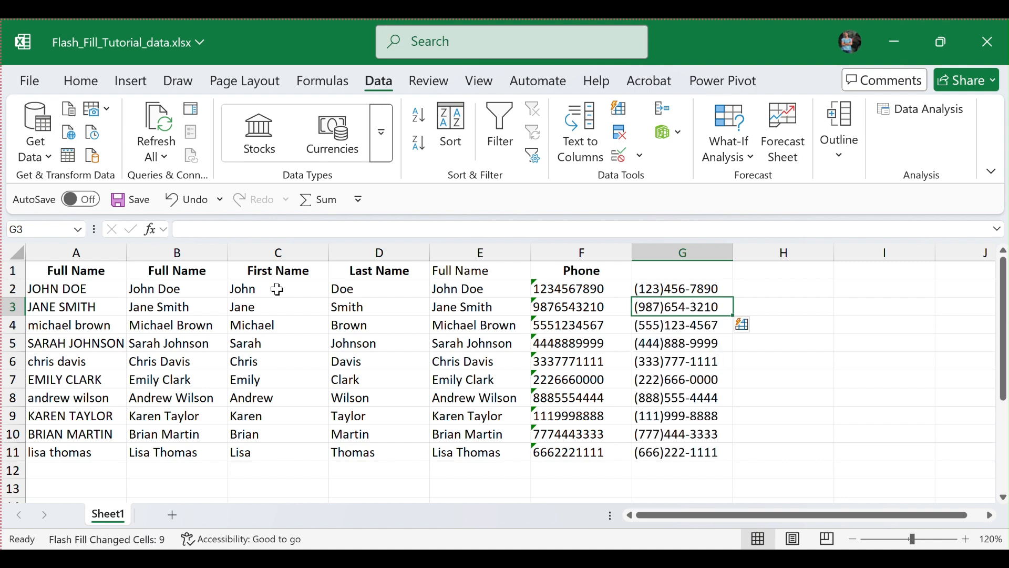